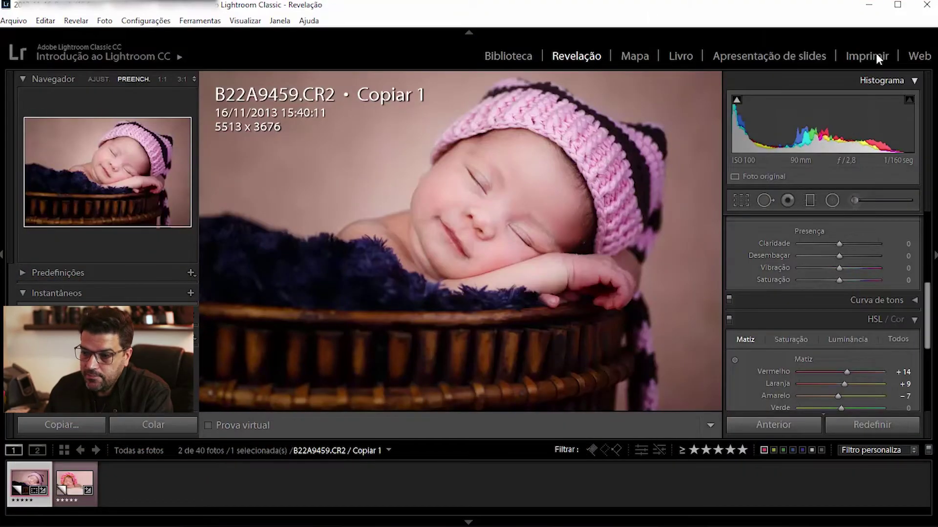
- Try a test radial ellipse on the portrait, then restart the Radial Filter tool fresh
click(833, 200)
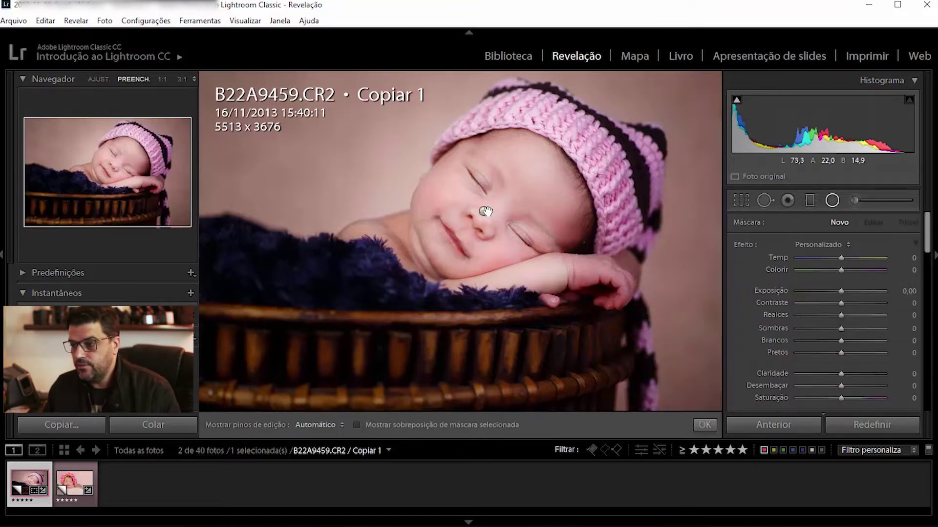
drag(486, 212, 578, 318)
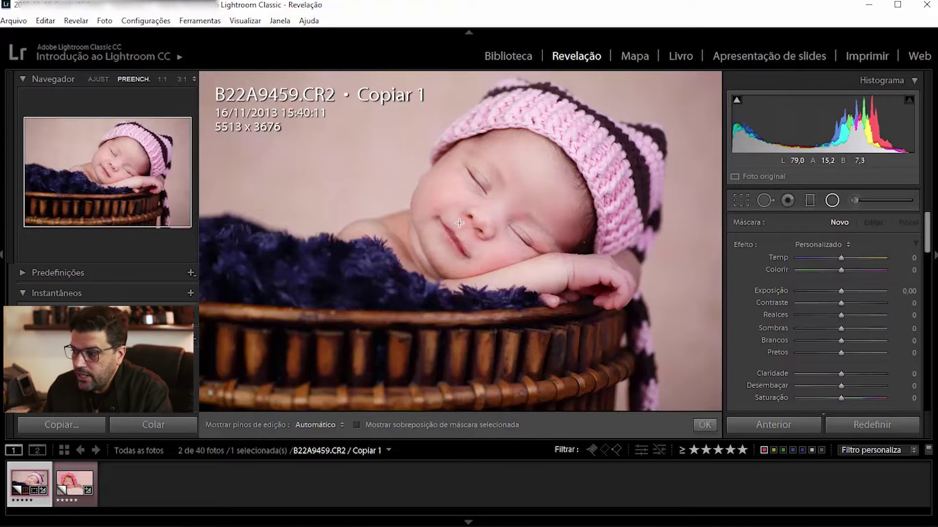
click(831, 198)
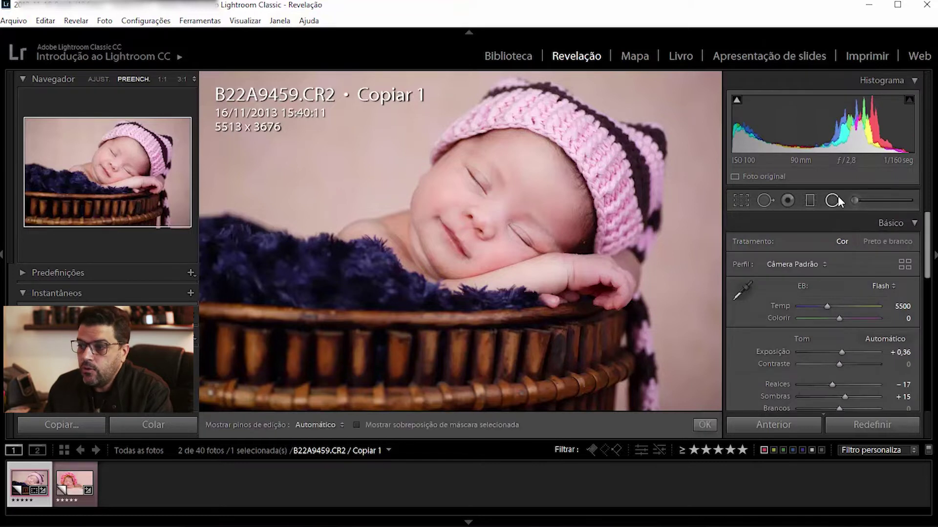
click(836, 196)
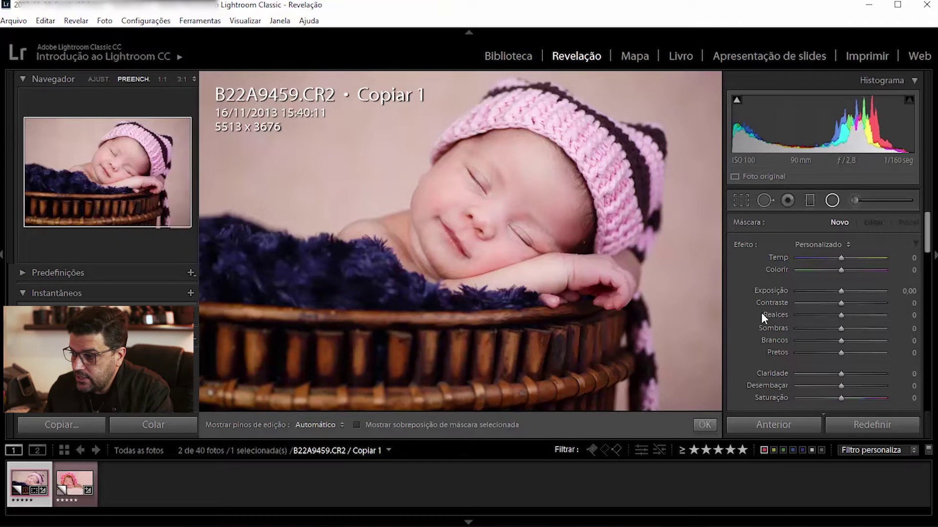
scroll(761, 317, down, 3)
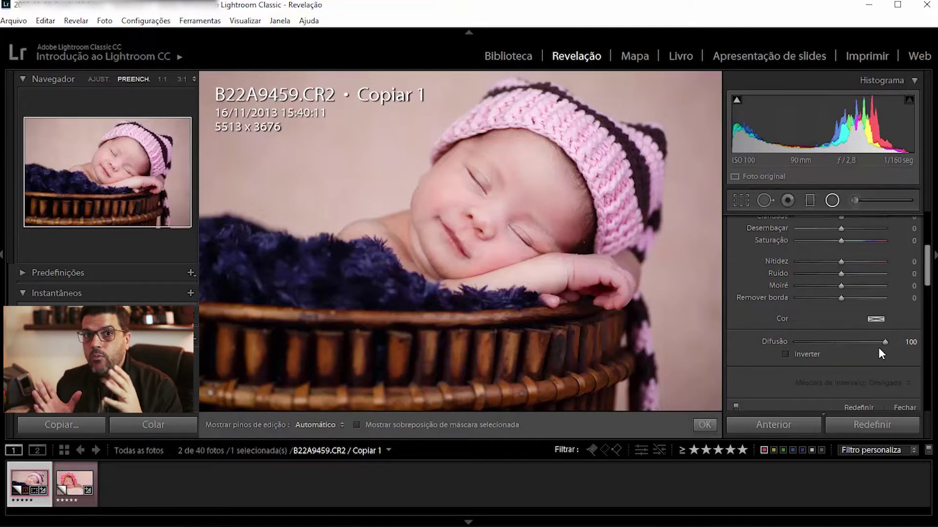
scroll(806, 237, up, 5)
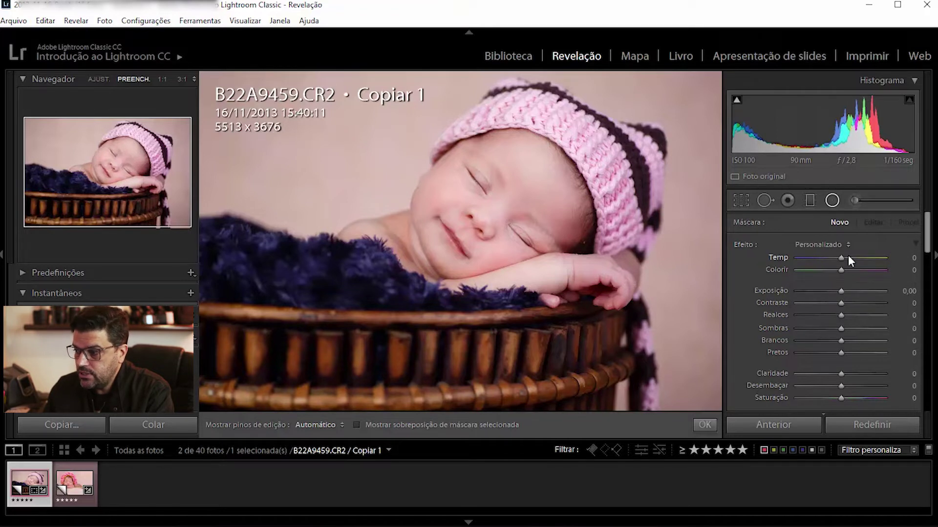
scroll(847, 383, down, 3)
scroll(852, 303, up, 3)
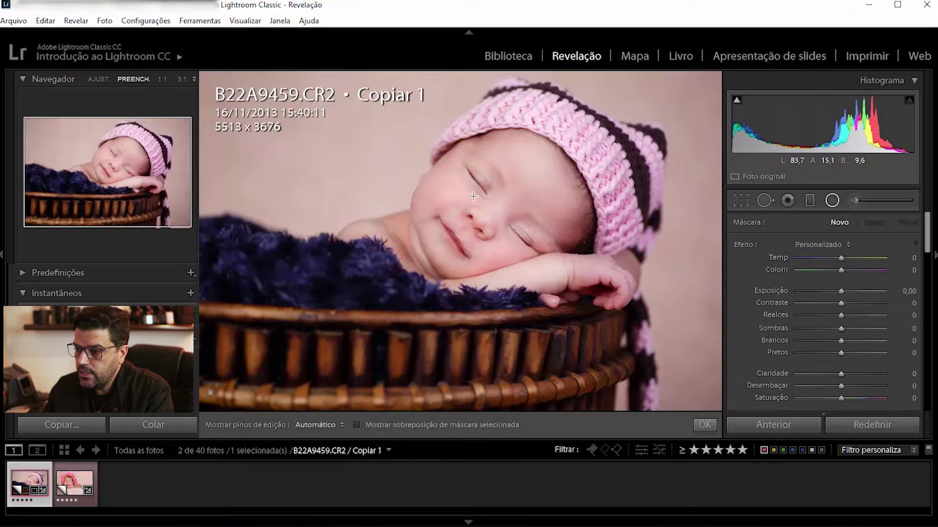
- Draw and fit a radial ellipse around the baby's face and hat, lowering its exposure to -0.61
drag(465, 207, 583, 293)
drag(613, 172, 591, 173)
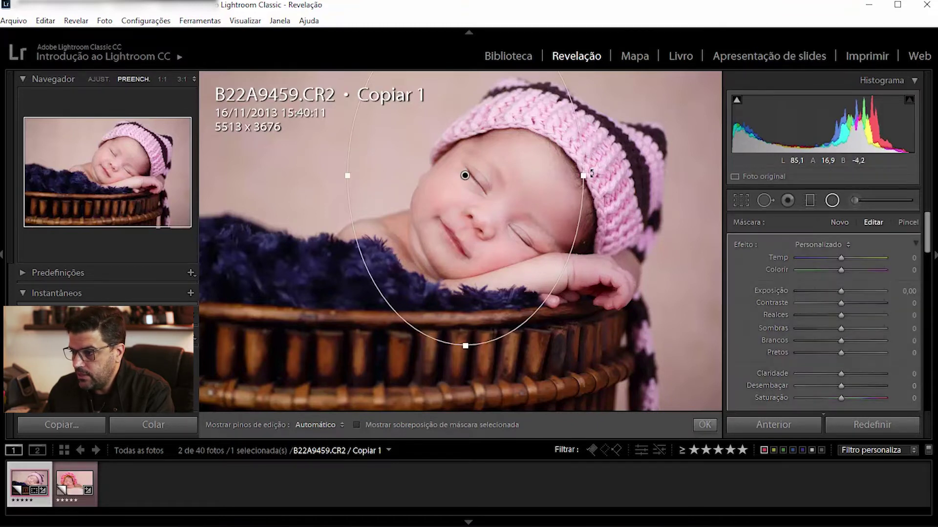
drag(590, 223, 611, 234)
mouse_move(481, 180)
mouse_down()
mouse_move(499, 243)
mouse_move(503, 200)
mouse_up()
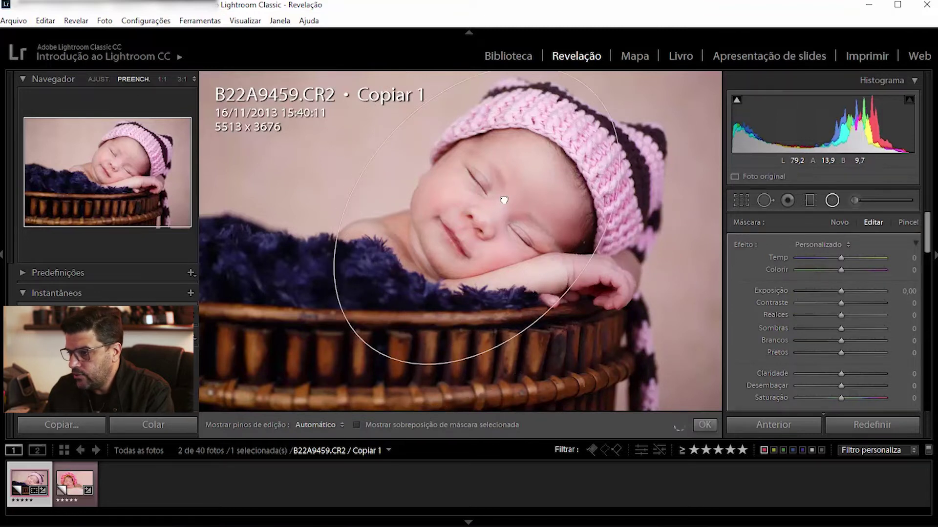
drag(567, 293, 569, 302)
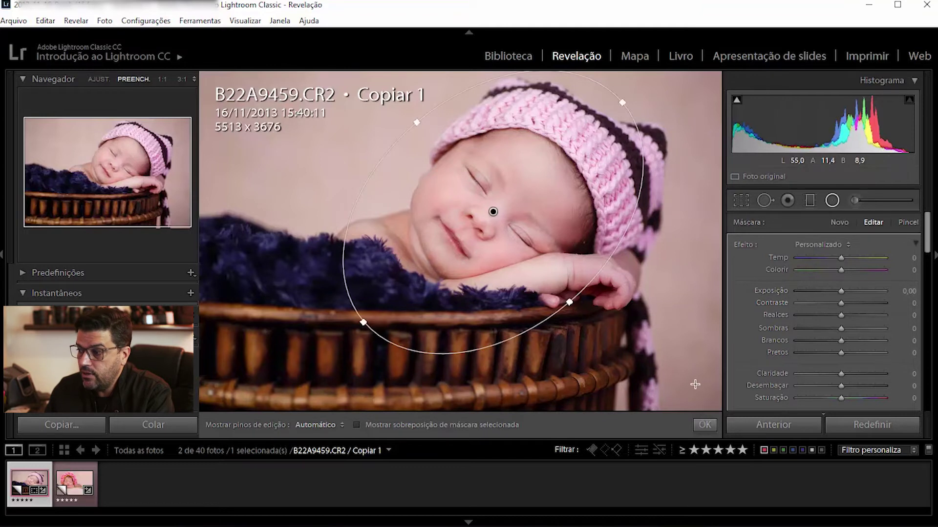
drag(840, 291, 832, 294)
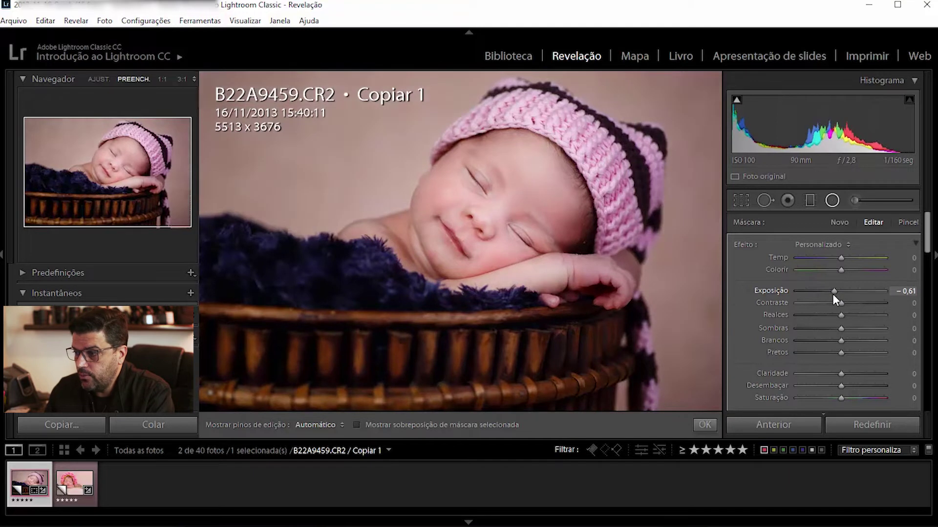
- Give the radial mask contrast 23 and saturation 18, and show its overlay
drag(842, 303, 852, 303)
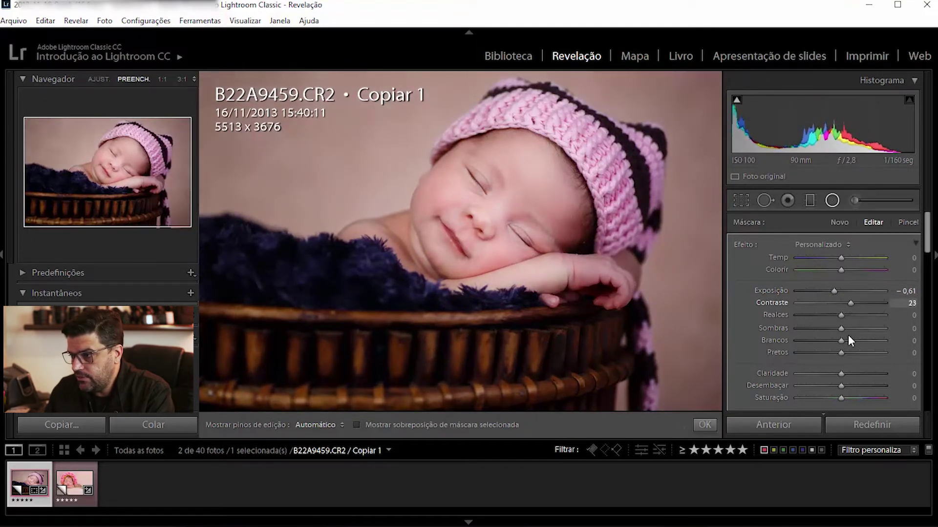
drag(843, 398, 849, 398)
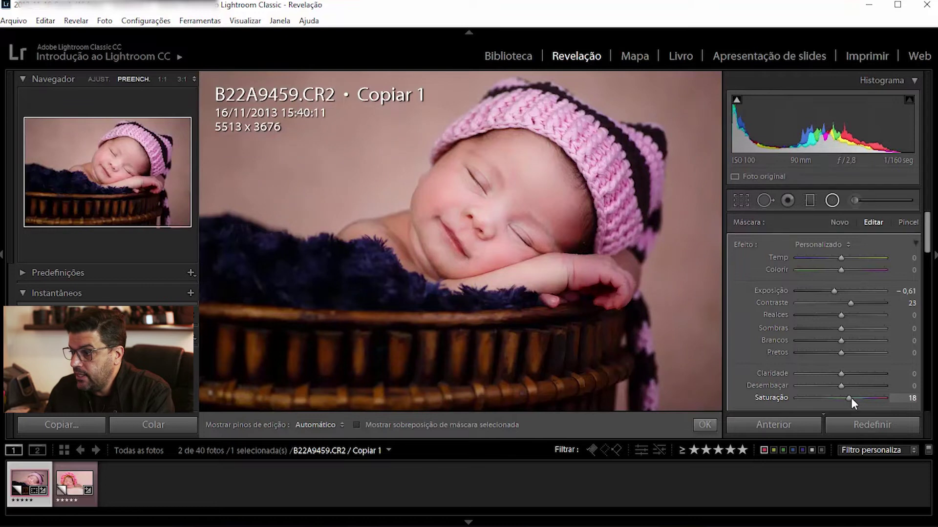
scroll(828, 365, down, 3)
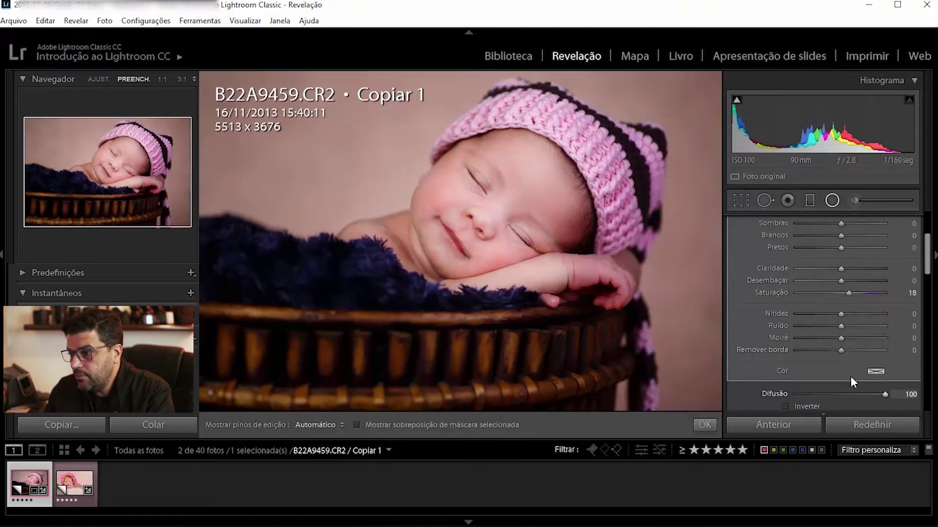
click(375, 422)
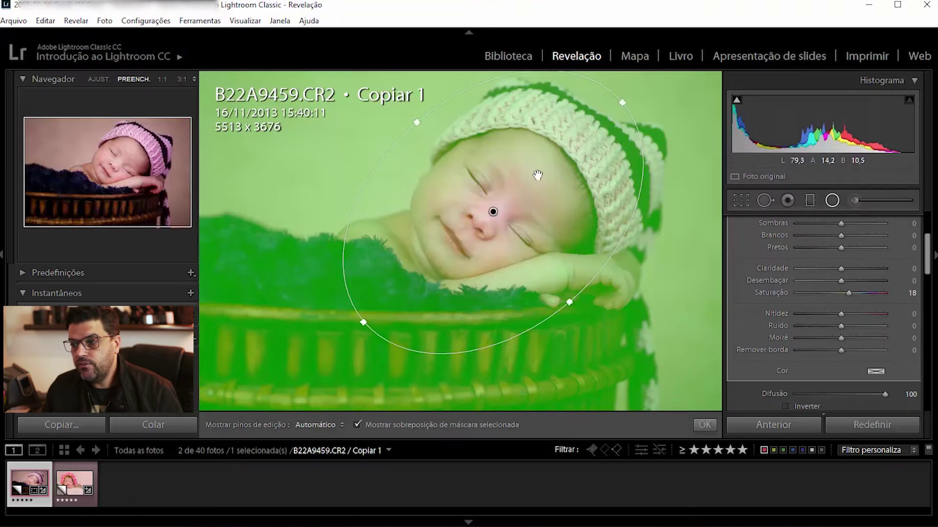
mouse_move(468, 242)
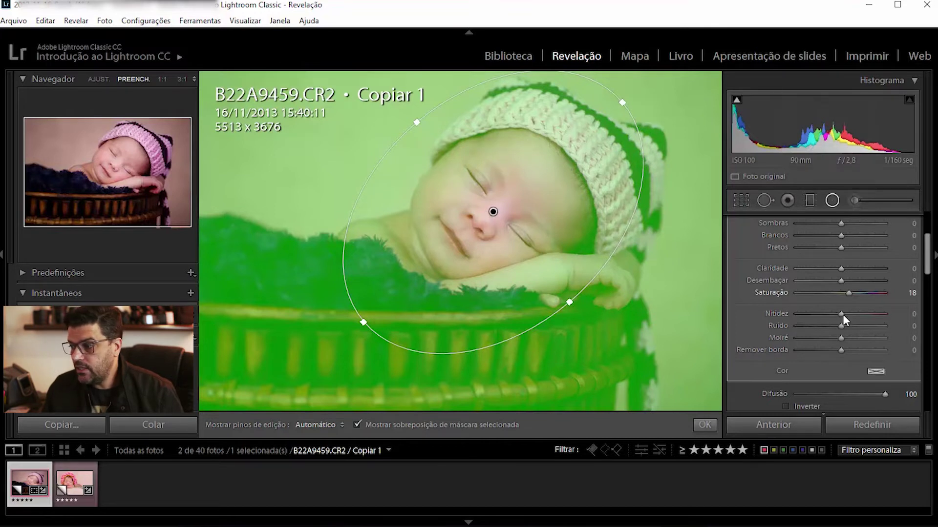
- Try different feather values on the radial mask, settling around 57 with the overlay hidden
drag(884, 394, 850, 393)
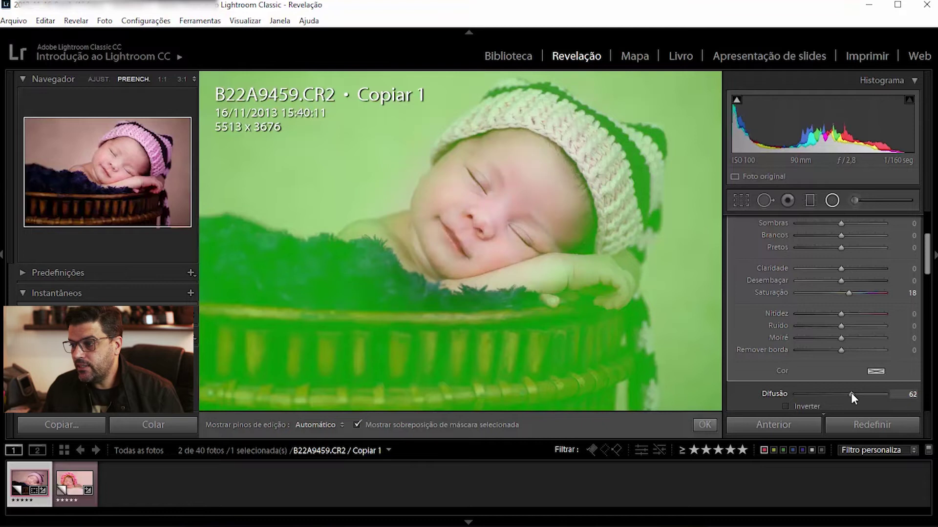
drag(850, 394, 838, 397)
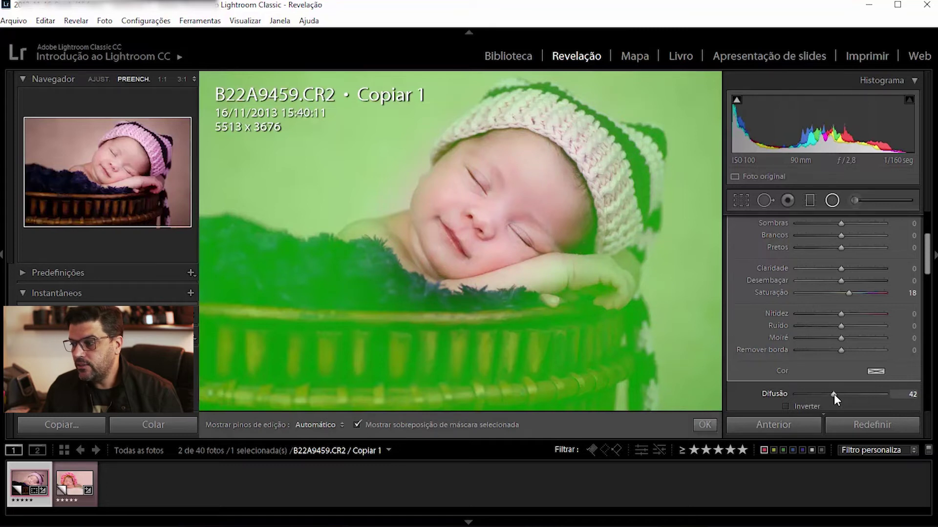
drag(835, 394, 780, 397)
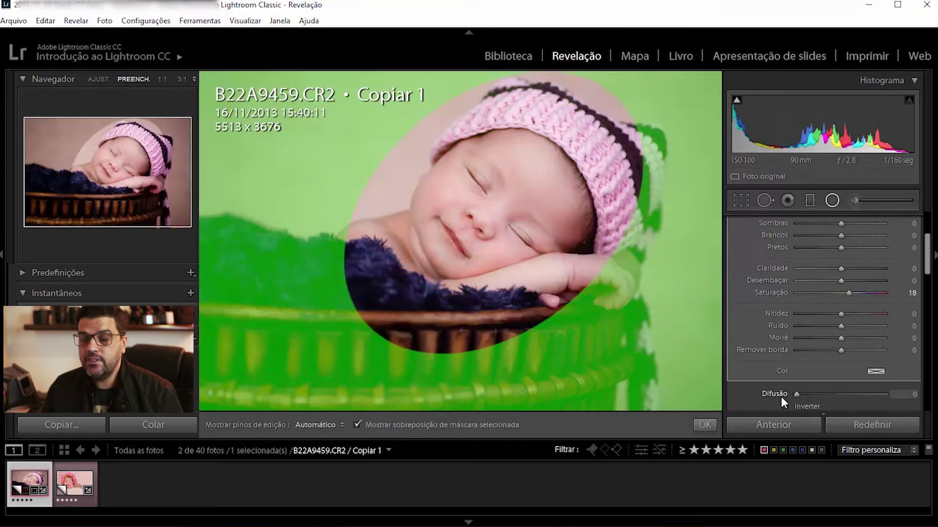
click(424, 427)
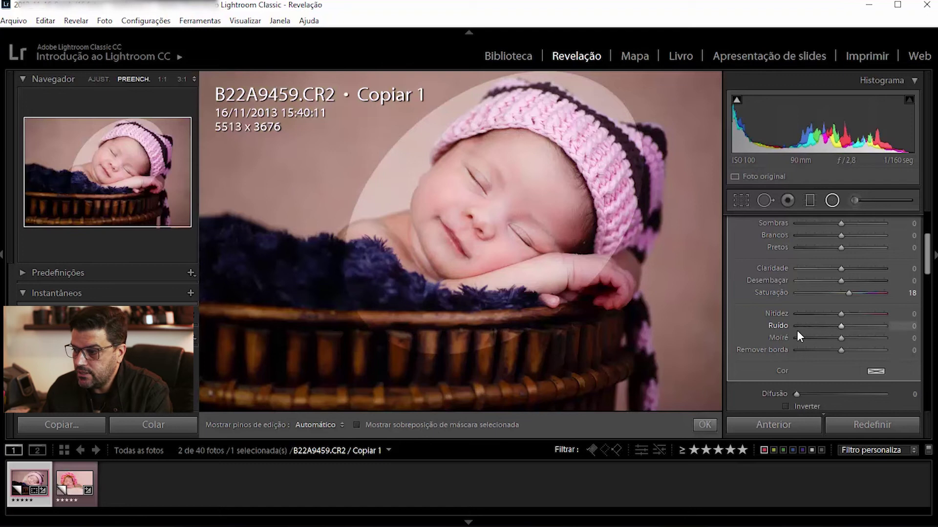
drag(795, 393, 846, 393)
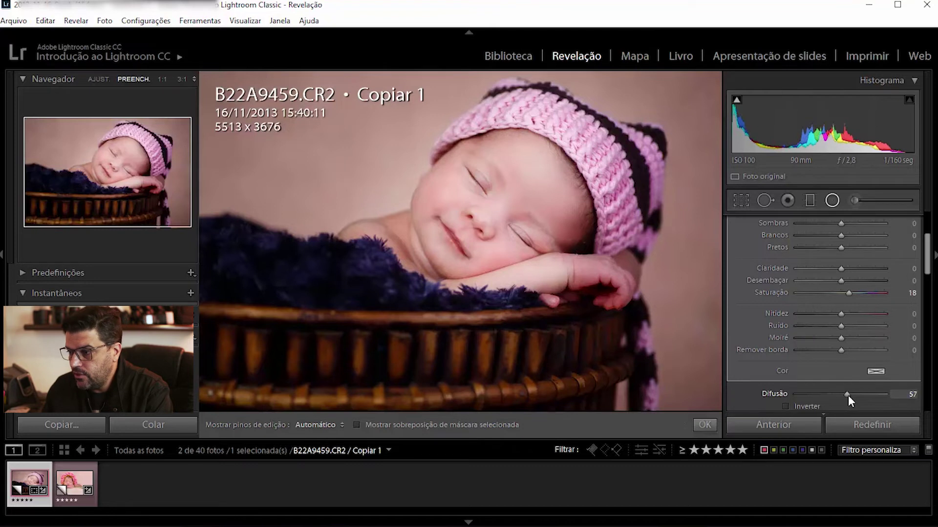
mouse_move(533, 205)
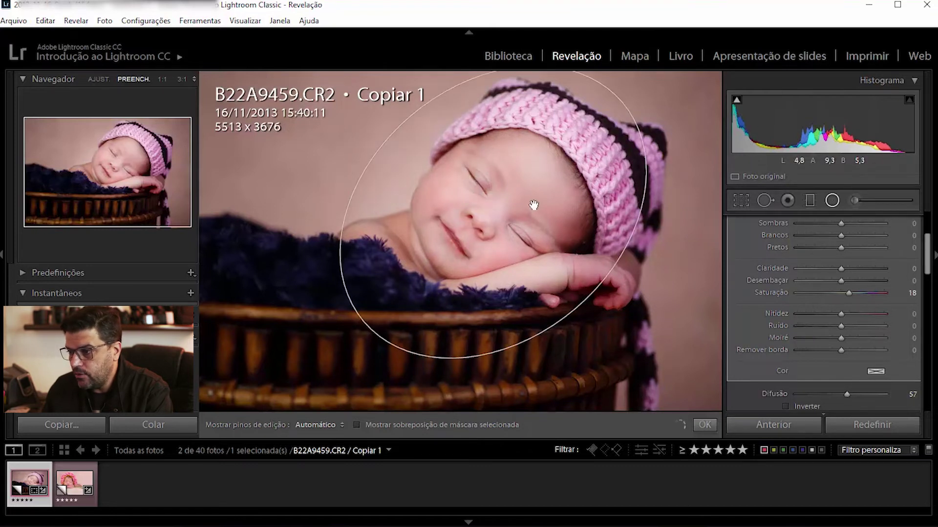
- Fit the circle snugly around the pink-hat baby's face, preview the mask, and close the filter
drag(520, 199, 531, 203)
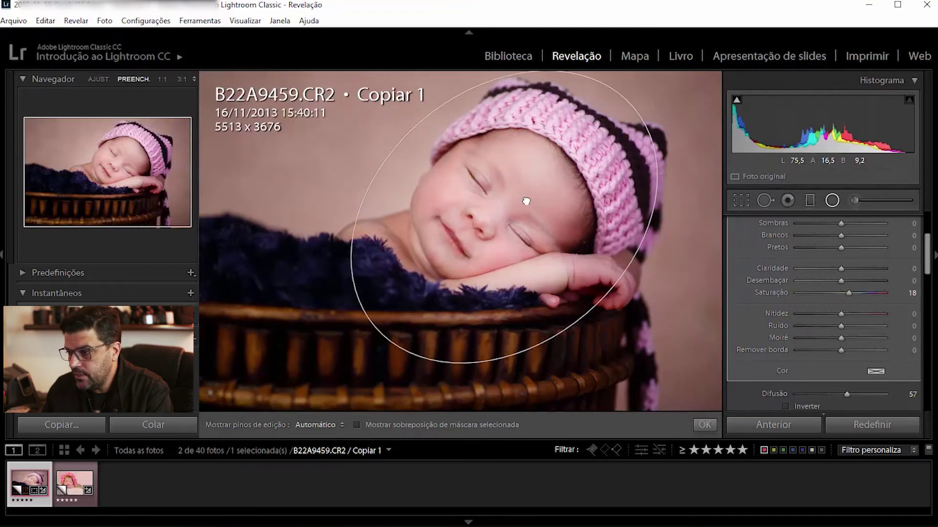
drag(593, 318, 596, 320)
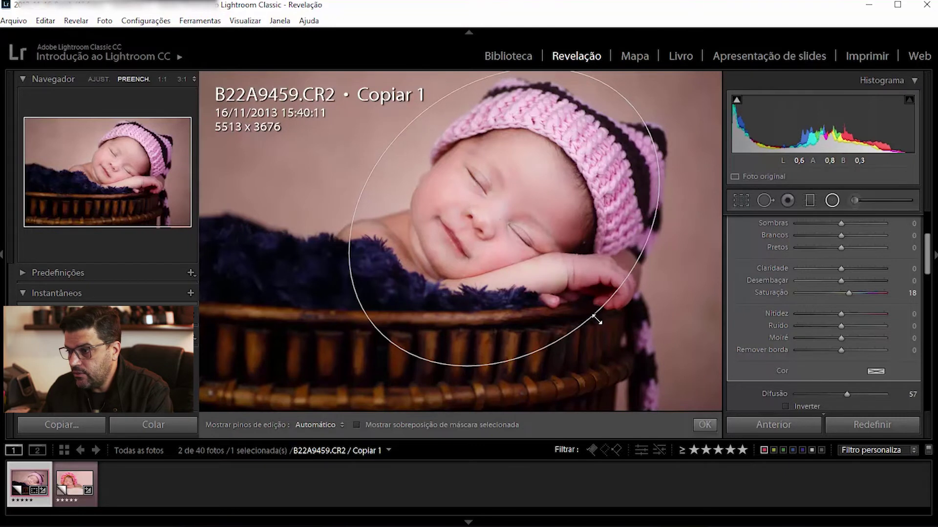
drag(530, 217, 524, 215)
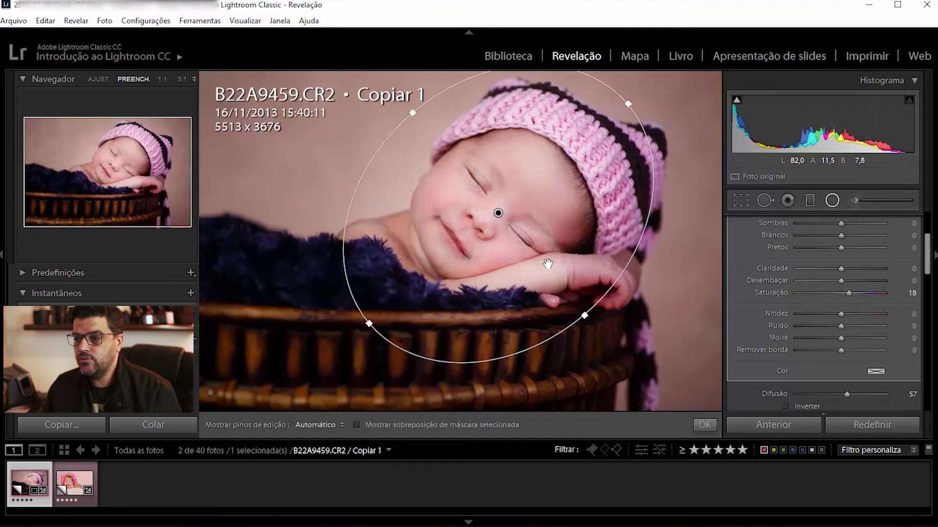
key(o)
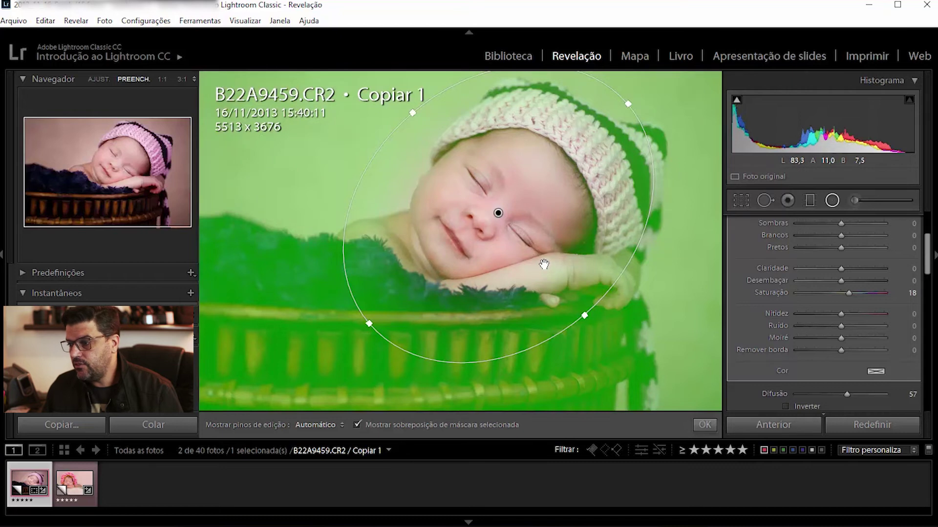
key(o)
click(709, 426)
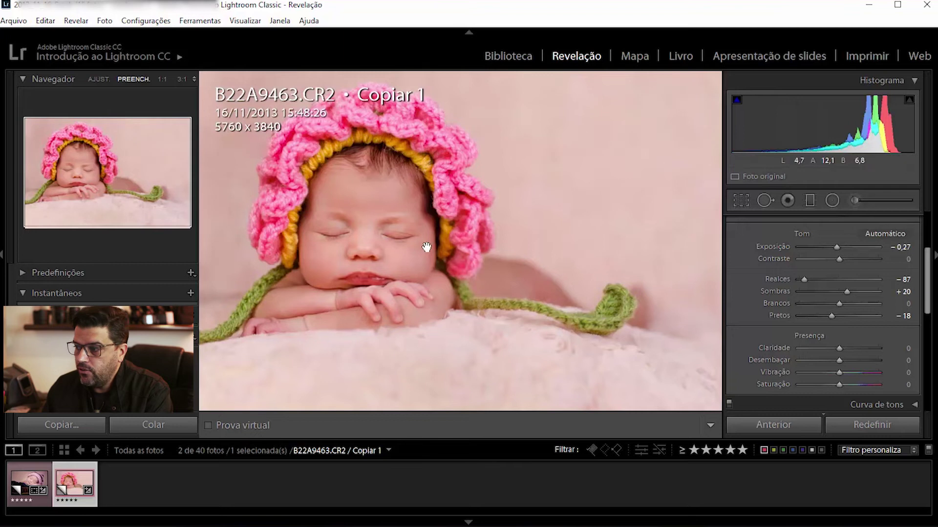
- Start a new radial filter on the flower-bonnet baby photo and review its settings
click(831, 197)
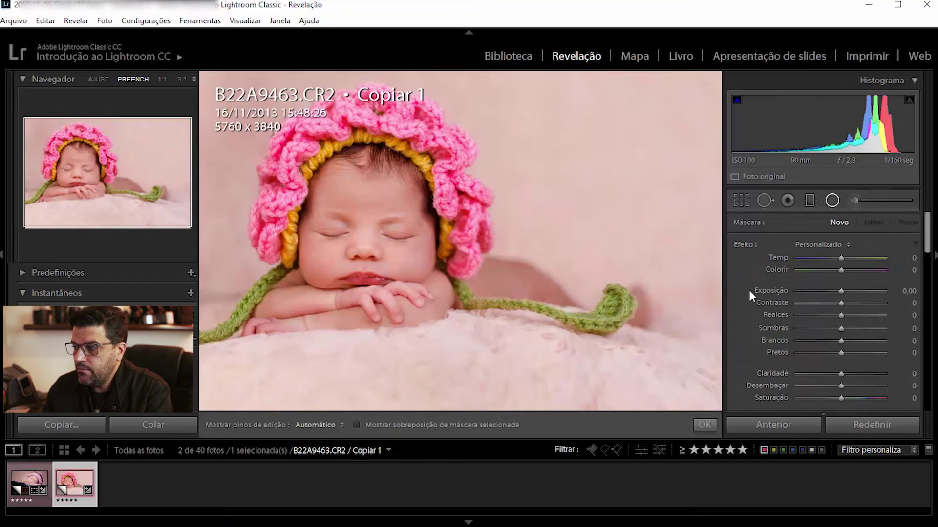
scroll(749, 289, down, 8)
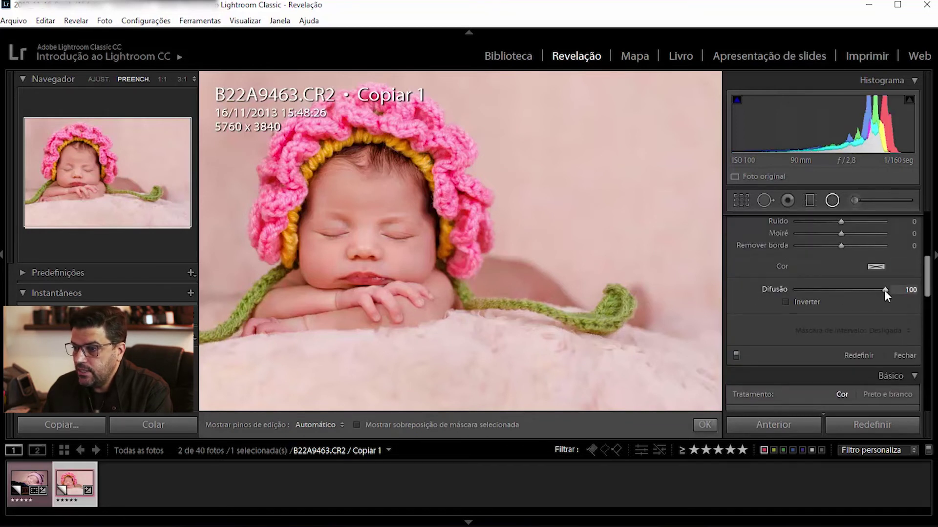
scroll(742, 259, up, 8)
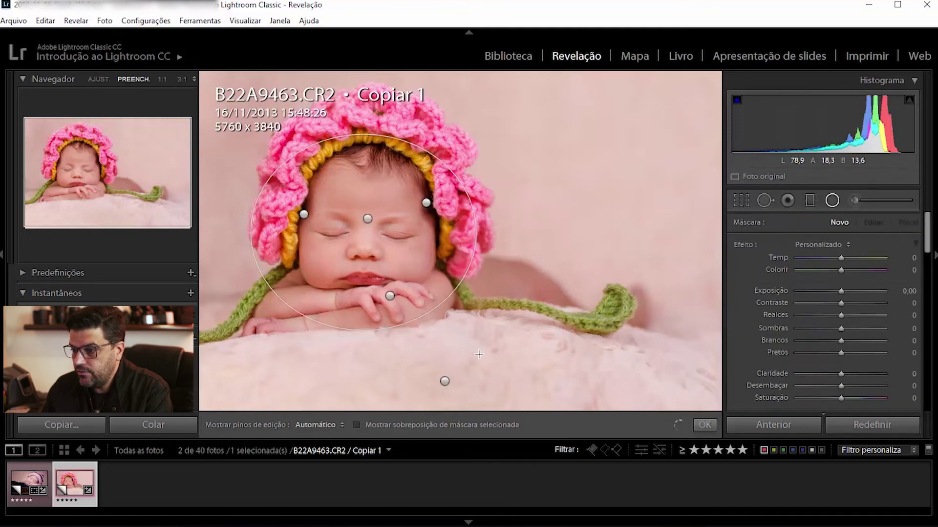
- Set the flower-bonnet radial mask to exposure -0.67, contrast 21 and saturation 9
click(364, 232)
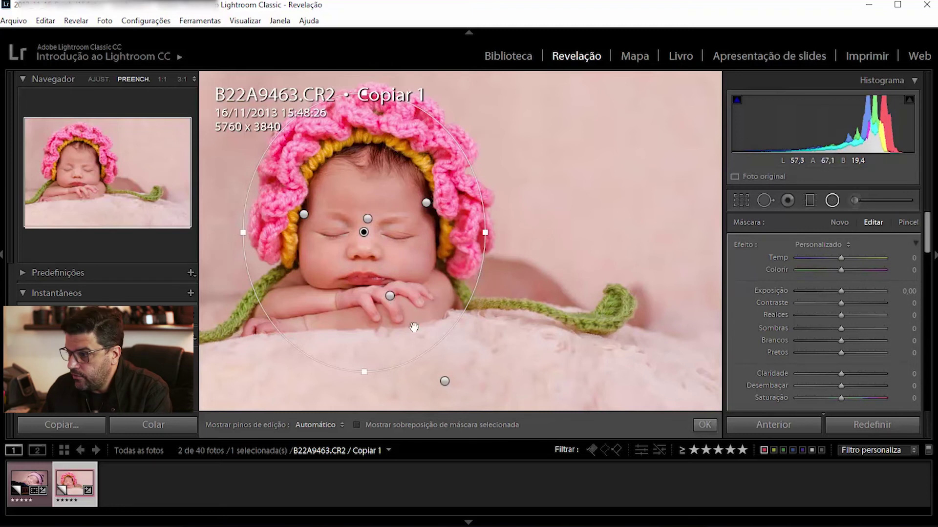
drag(842, 292, 835, 294)
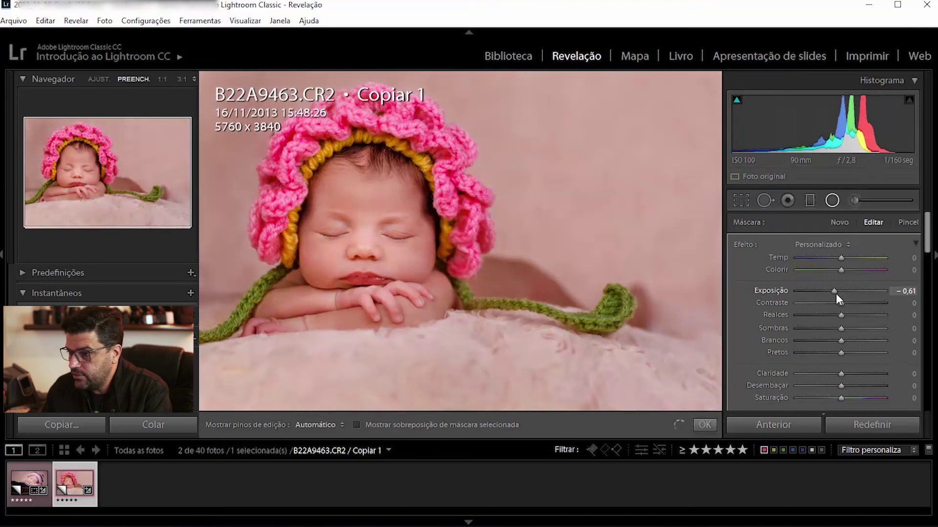
drag(836, 294, 835, 294)
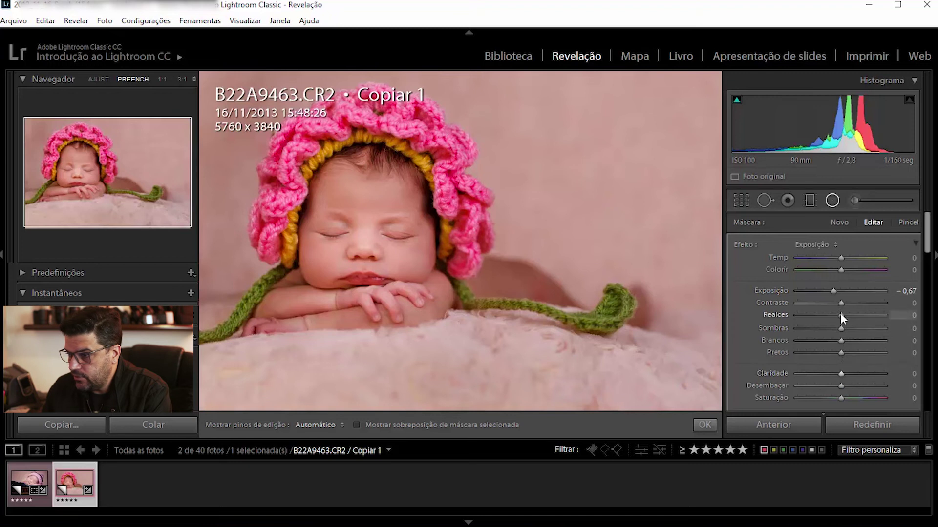
drag(842, 302, 849, 304)
drag(841, 398, 845, 398)
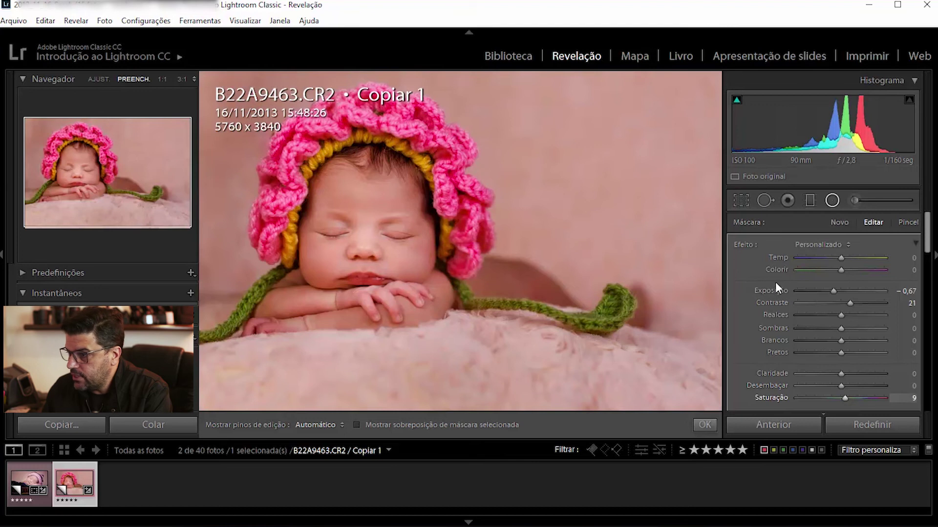
scroll(760, 310, down, 2)
scroll(758, 312, down, 2)
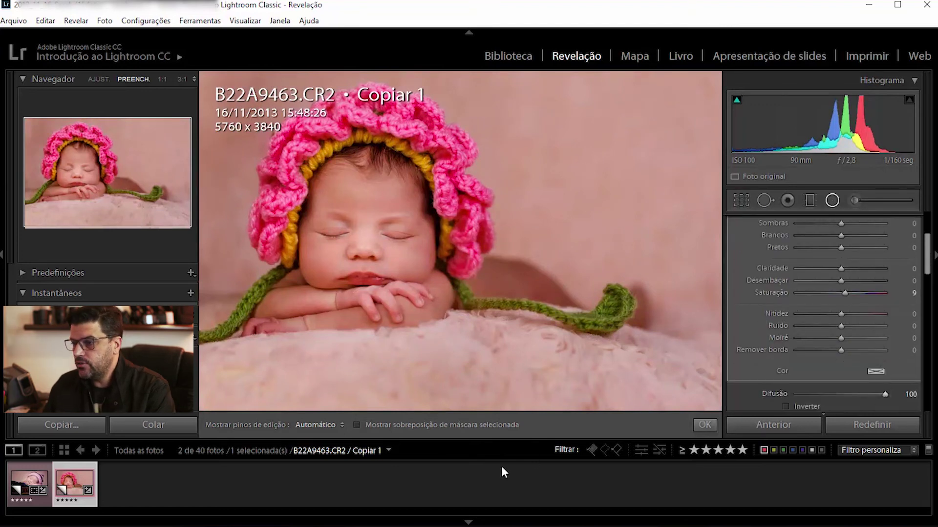
- Show the mask as a green overlay, reduce feather to 33, and close the radial filter
click(499, 426)
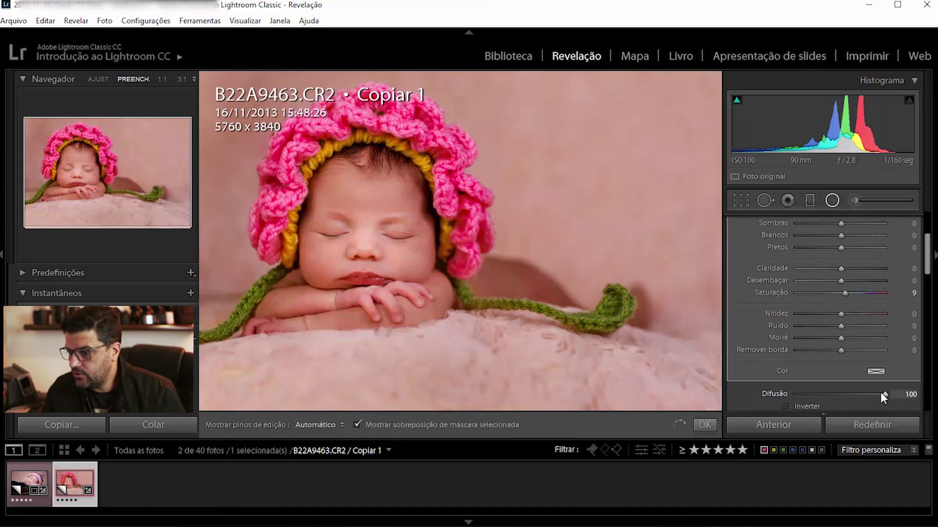
key(shift+o)
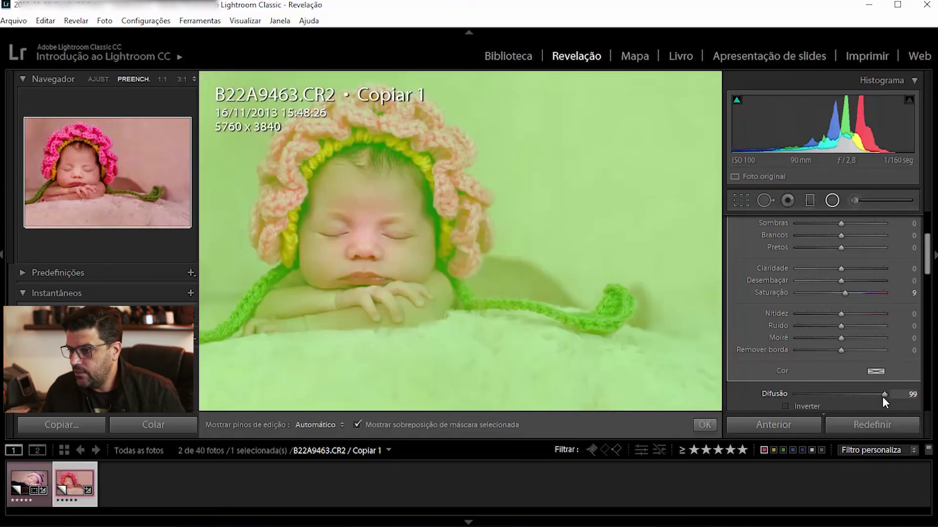
drag(883, 396, 828, 394)
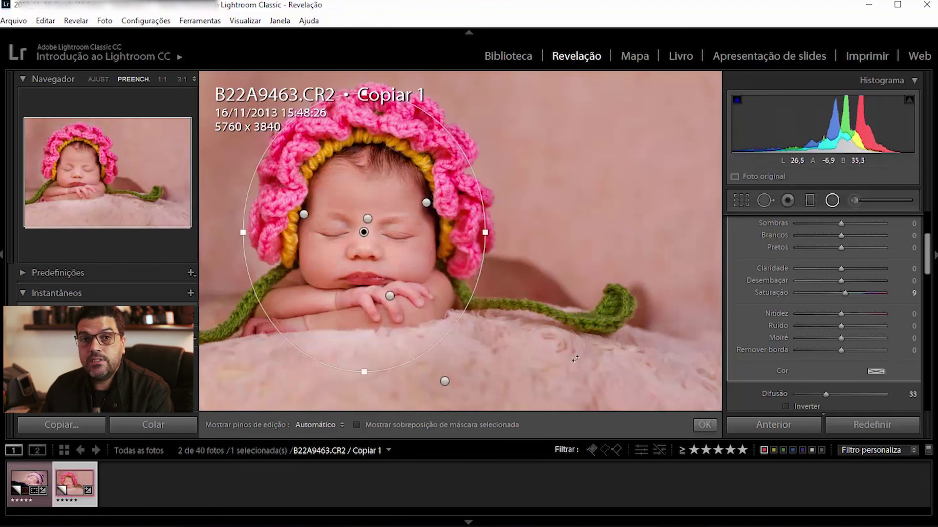
click(705, 425)
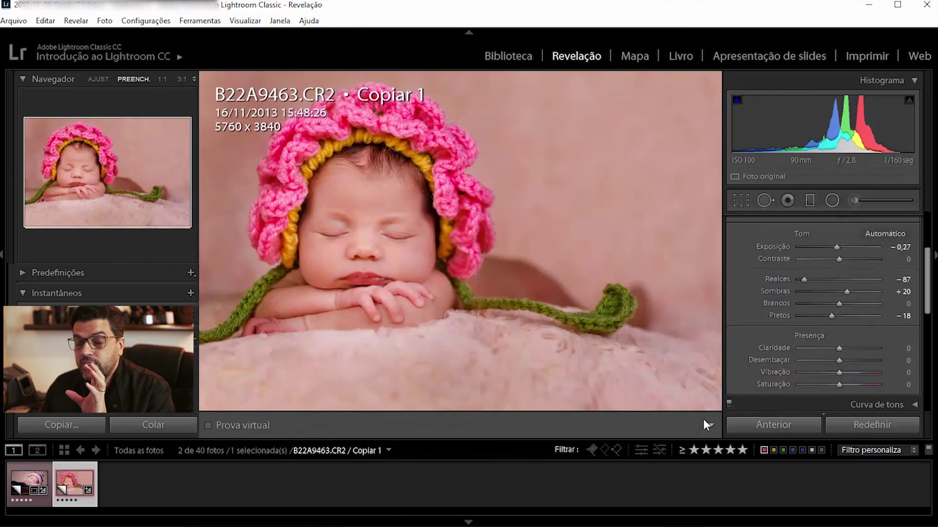